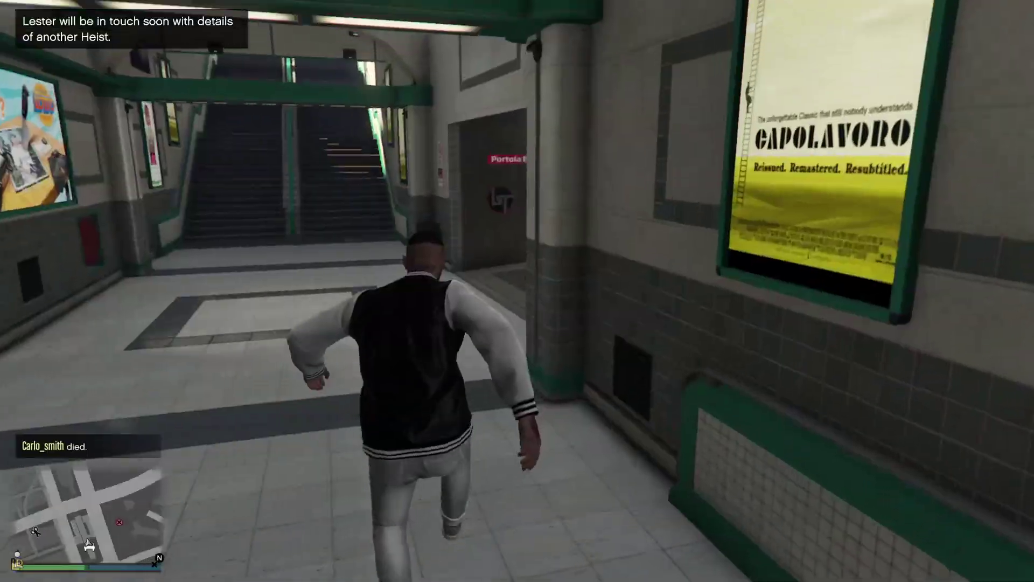
# - Run through the metro concourse, firing RPG rockets at the billboard and down the corridor
pyautogui.press('w')
pyautogui.press('Tab')
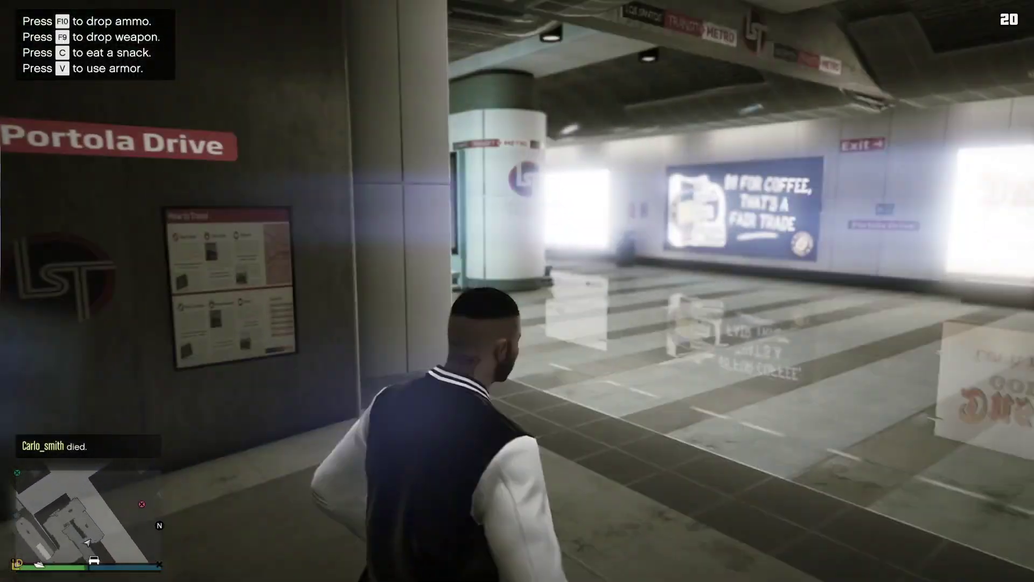
pyautogui.click(517, 291)
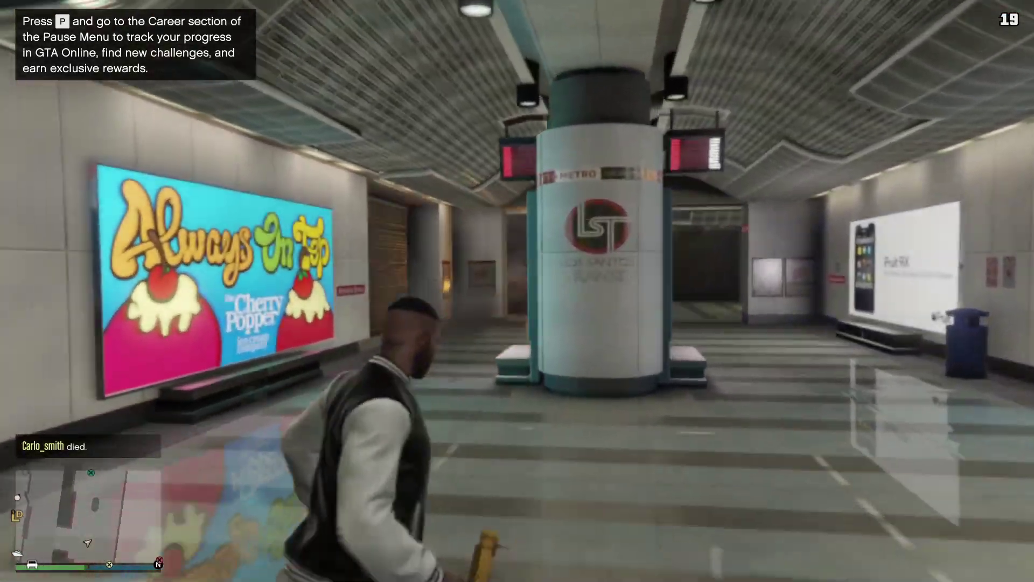
pyautogui.press('w')
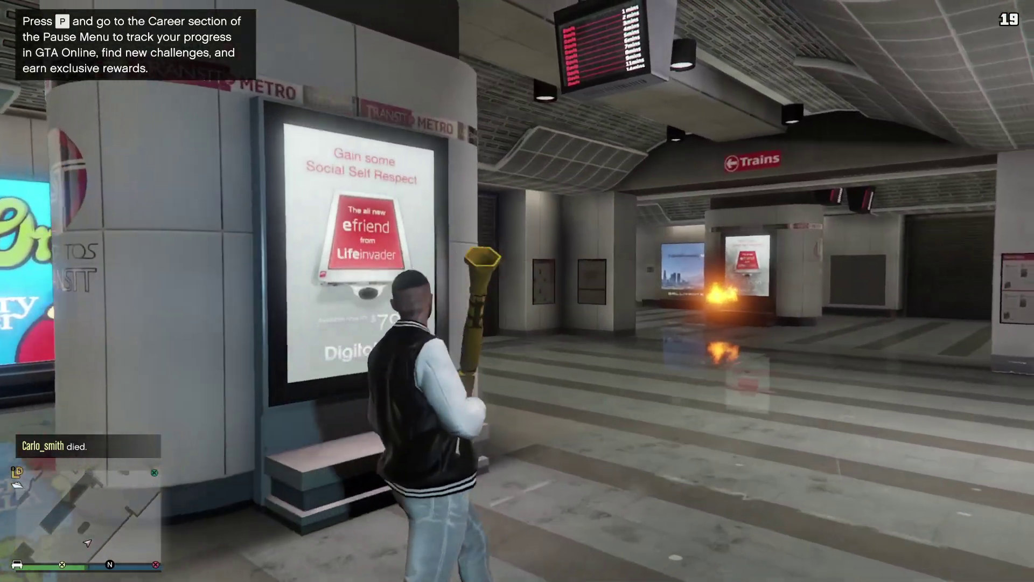
pyautogui.press('w')
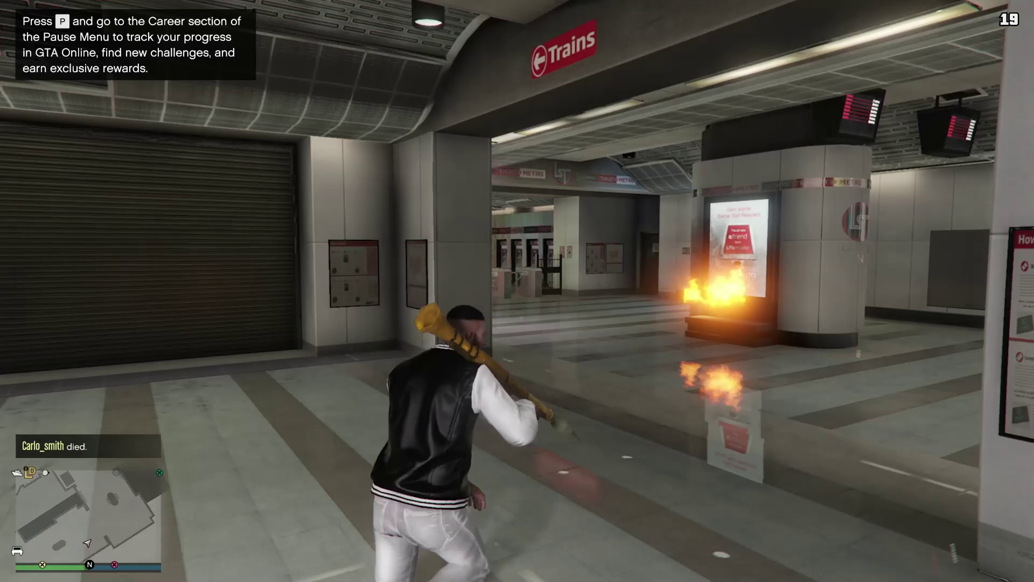
pyautogui.rightClick(518, 291)
pyautogui.click(518, 291)
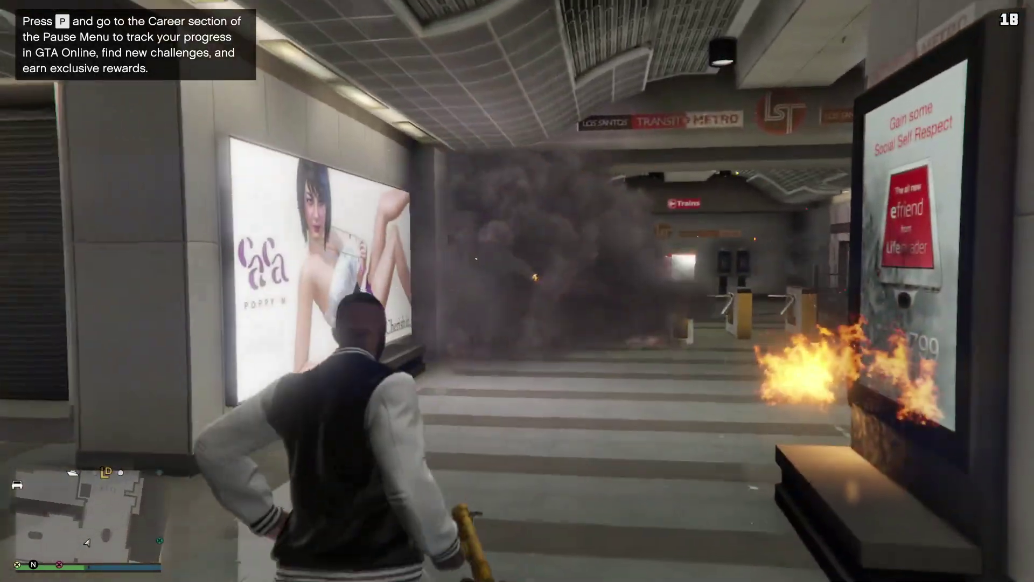
# - Fire another rocket past the turnstiles, then enter discord.gg/riptw in the browser address bar
pyautogui.press('w')
pyautogui.rightClick(517, 291)
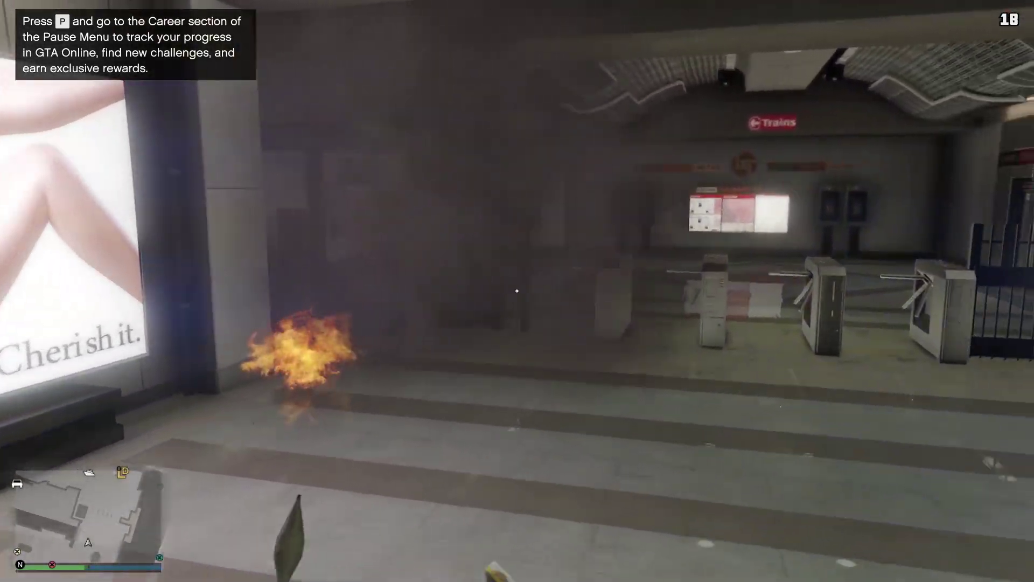
pyautogui.press('w')
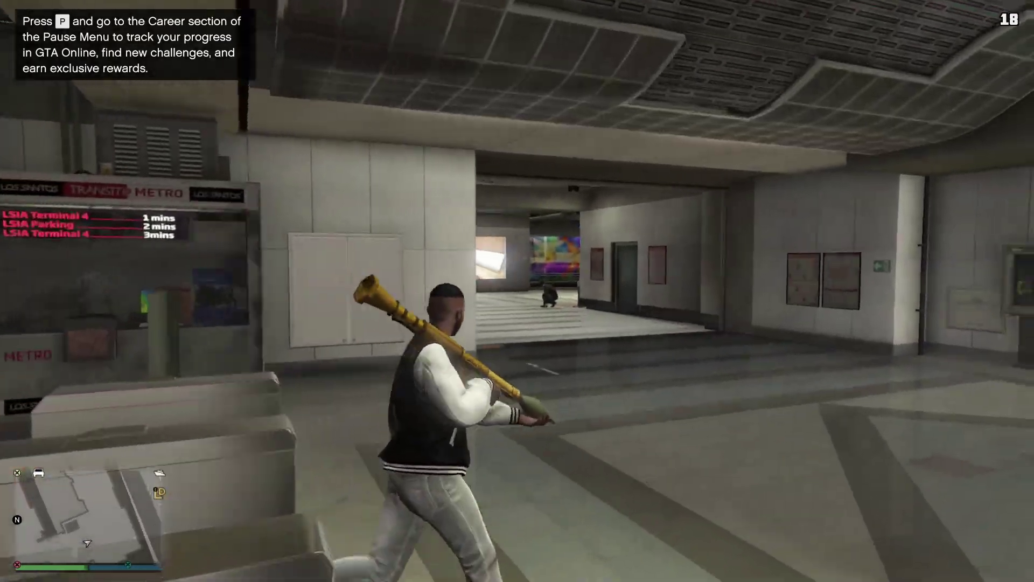
pyautogui.rightClick(517, 291)
pyautogui.click(517, 291)
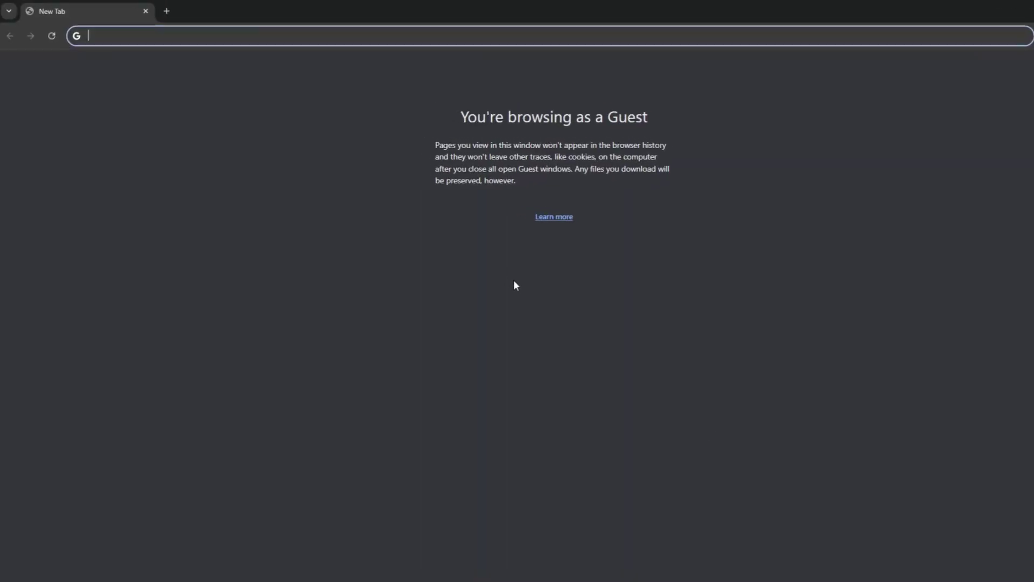
pyautogui.click(274, 39)
pyautogui.write('disco')
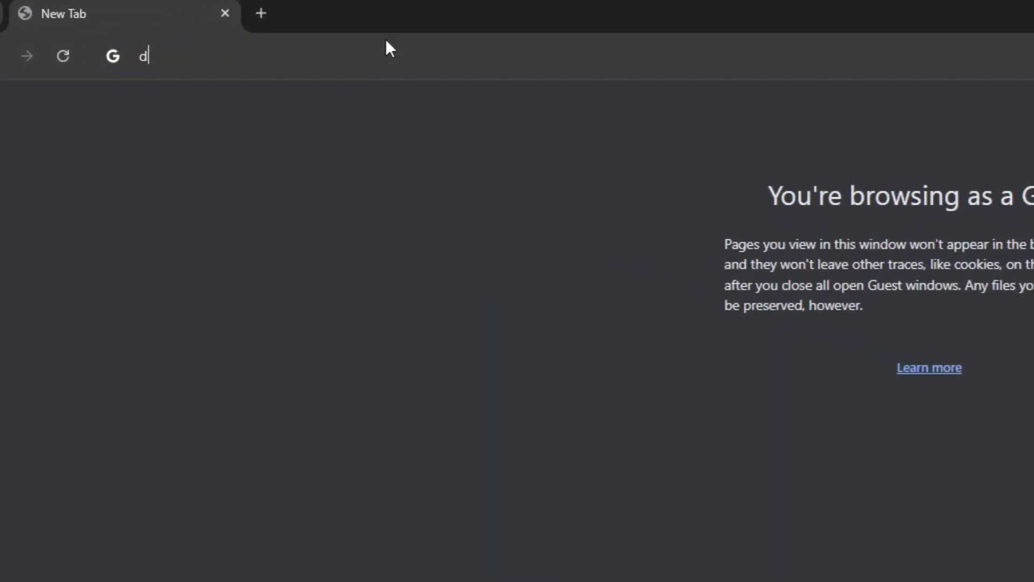
pyautogui.write('rd.gg/riptw')
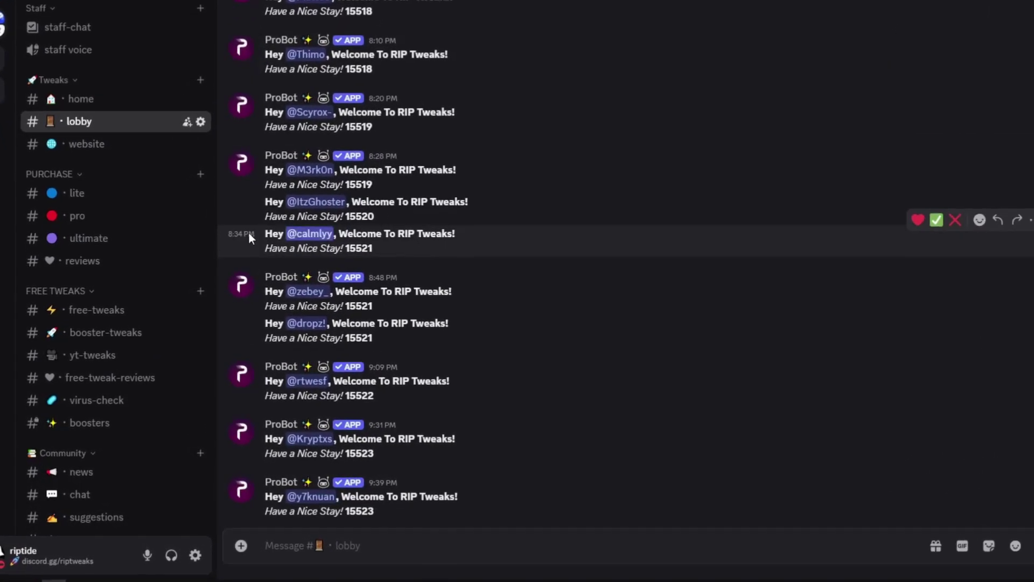
# - Download RIP Tweaks - Free Pack V7.zip from the free-tweaks channel
pyautogui.click(105, 313)
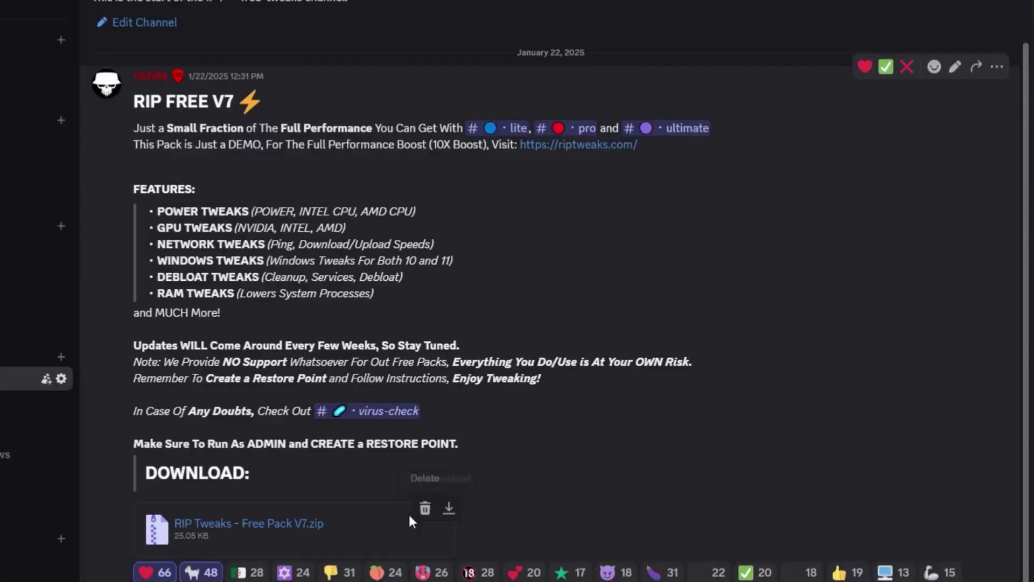
pyautogui.click(449, 509)
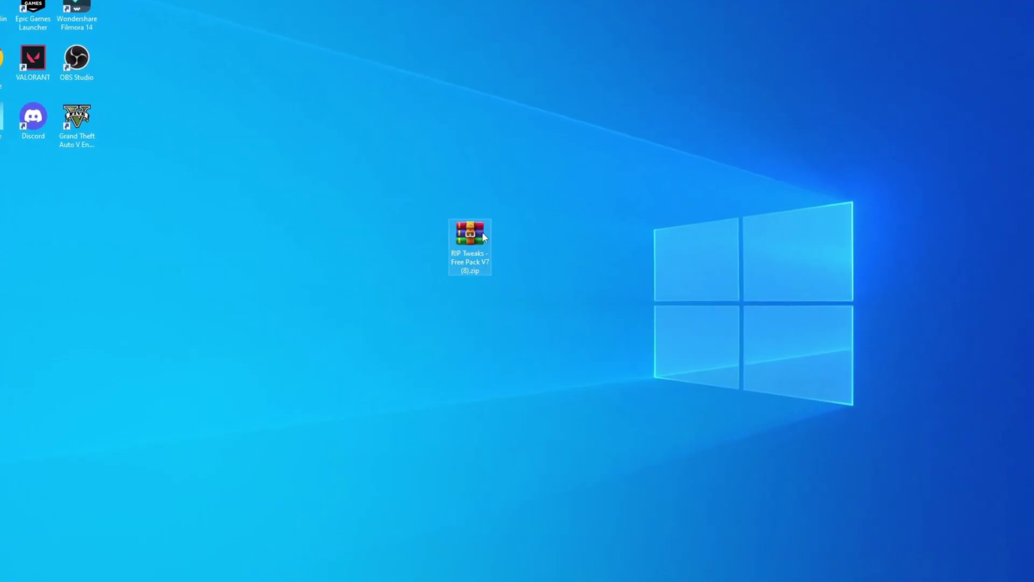
# - Open the zip in Windows Explorer, drag the batch file to the desktop and run it as administrator
pyautogui.rightClick(483, 235)
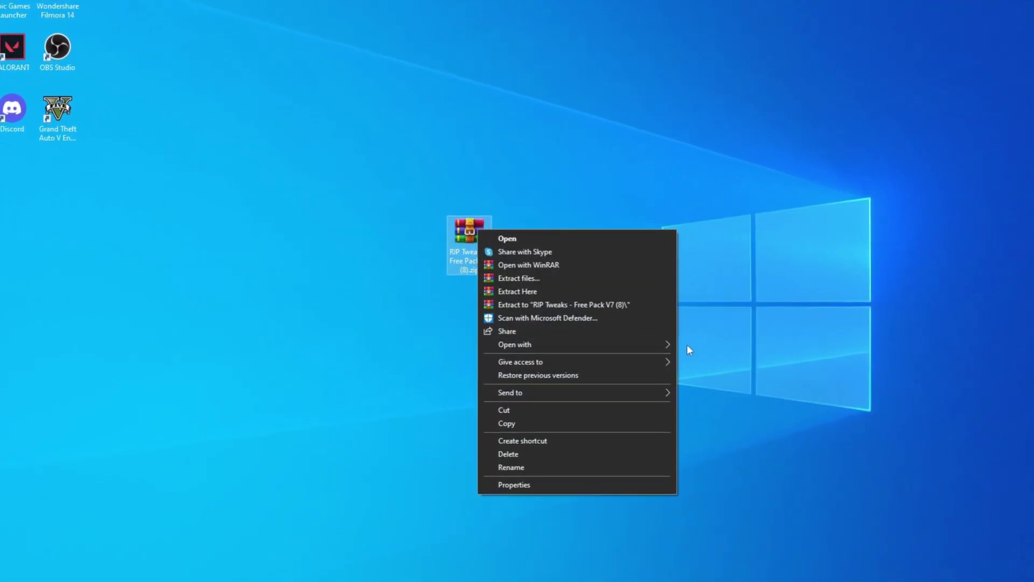
pyautogui.click(700, 346)
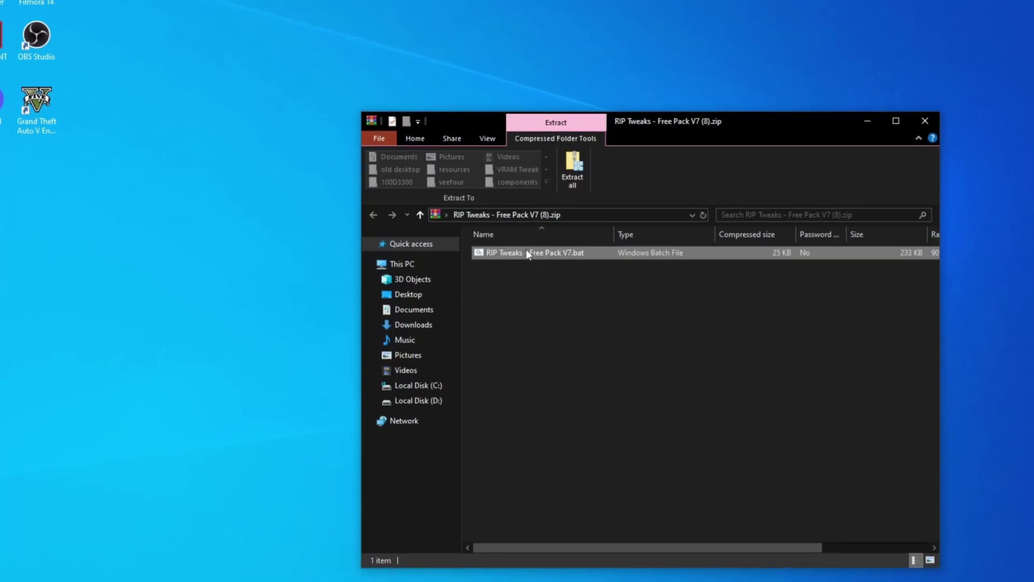
pyautogui.moveTo(526, 252); pyautogui.dragTo(633, 96)
pyautogui.rightClick(517, 226)
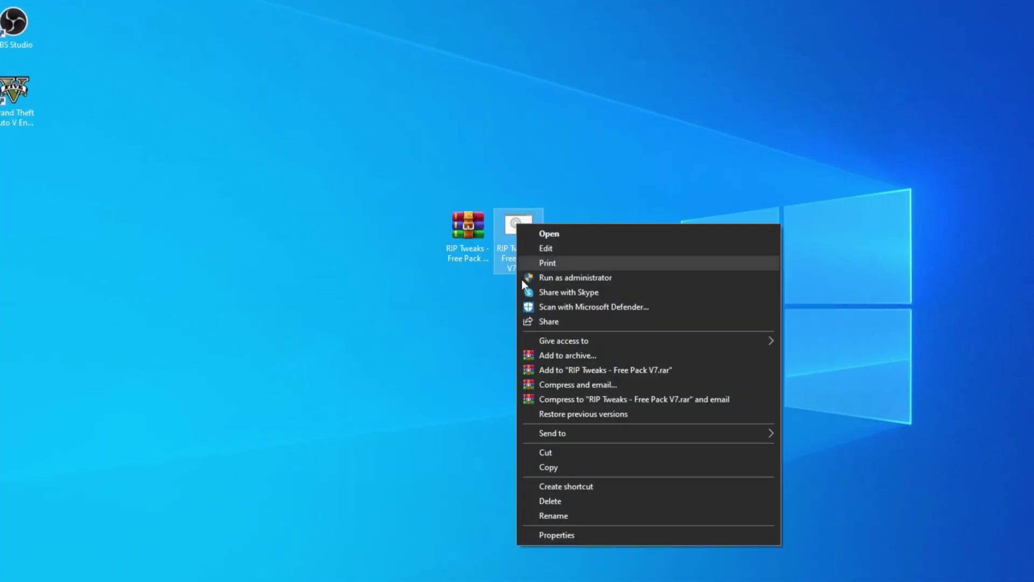
pyautogui.click(588, 278)
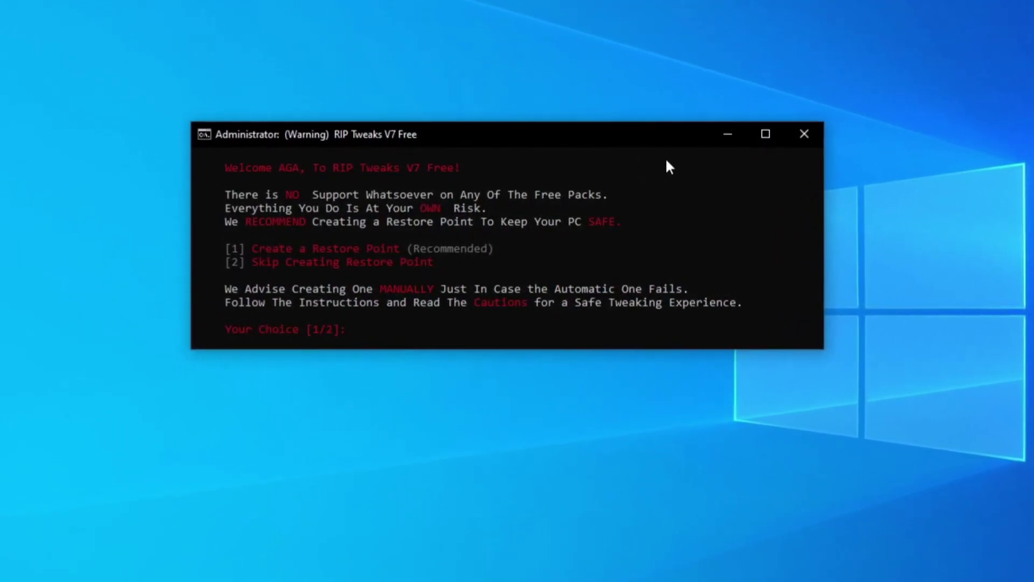
# - Choose option 1 at the Your Choice prompt to create a system restore point
pyautogui.write('1')
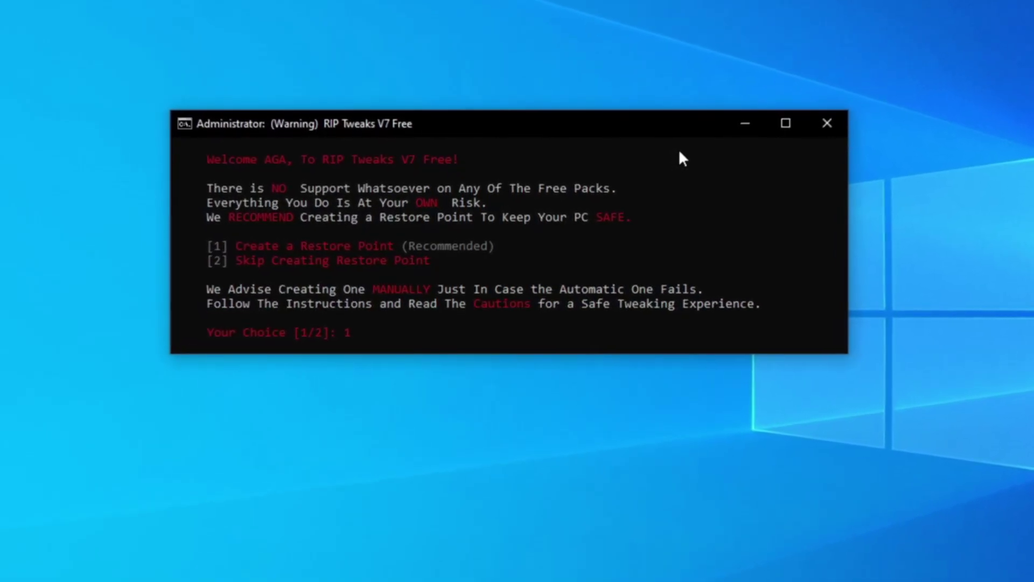
pyautogui.press('Return')
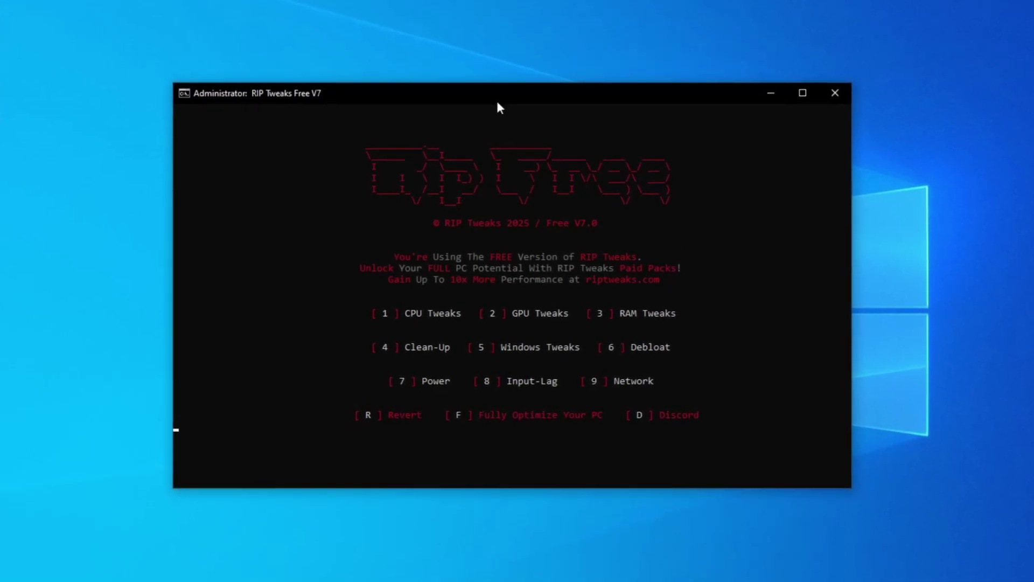
# - Enter 1 at the main menu to open CPU Tweaks
pyautogui.write('1')
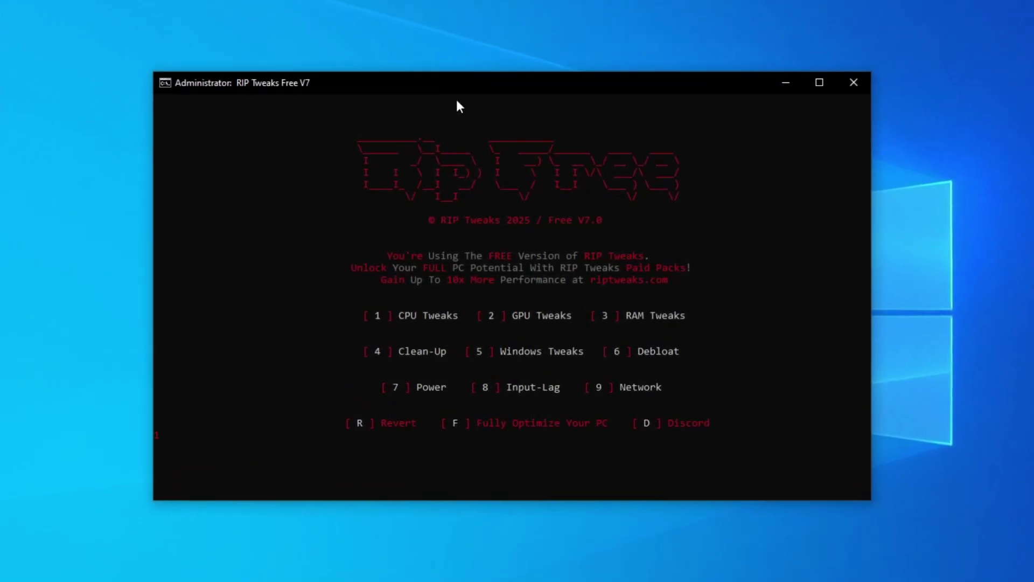
pyautogui.press('Return')
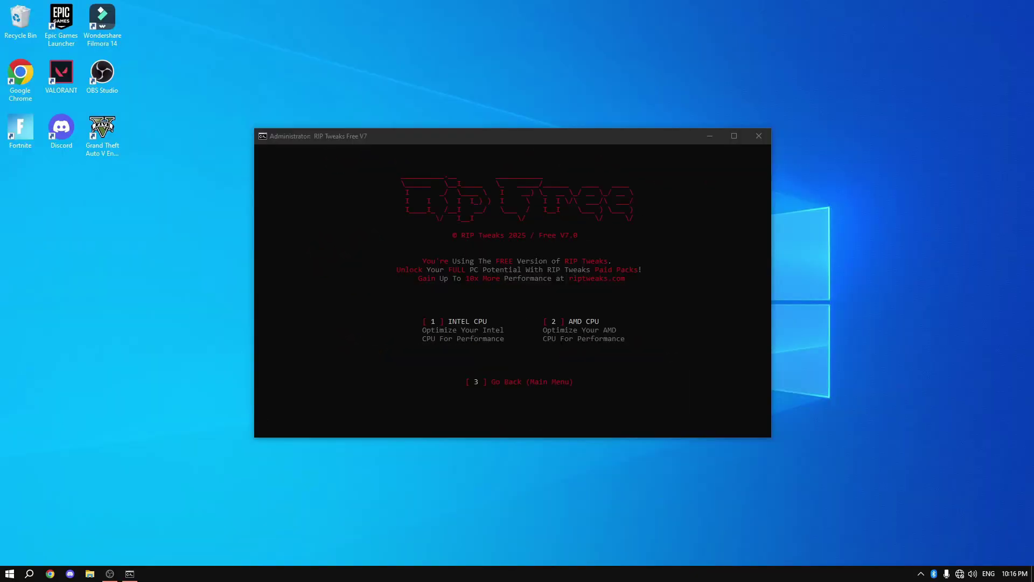
pyautogui.rightClick(593, 574)
pyautogui.click(626, 529)
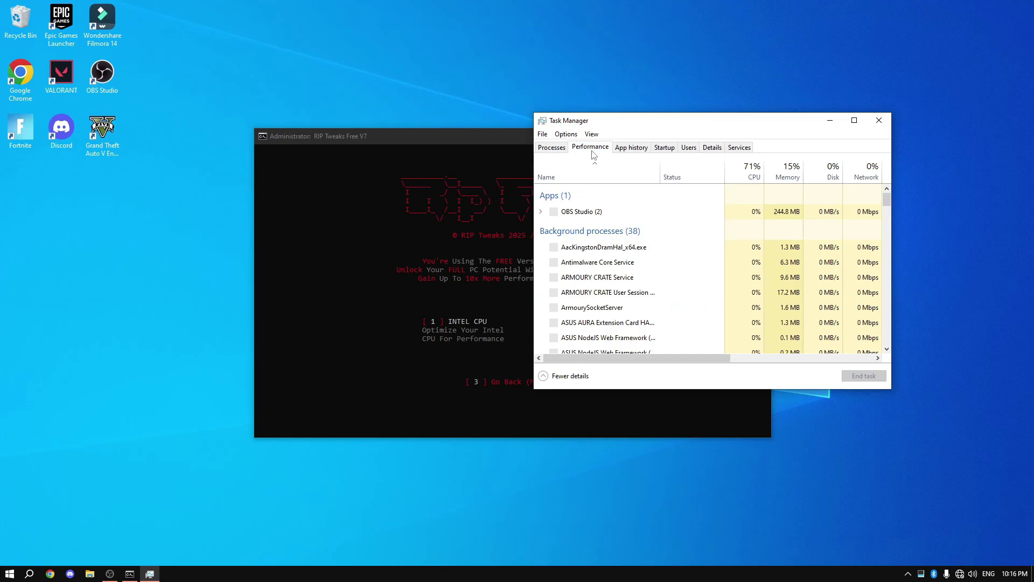
pyautogui.click(602, 185)
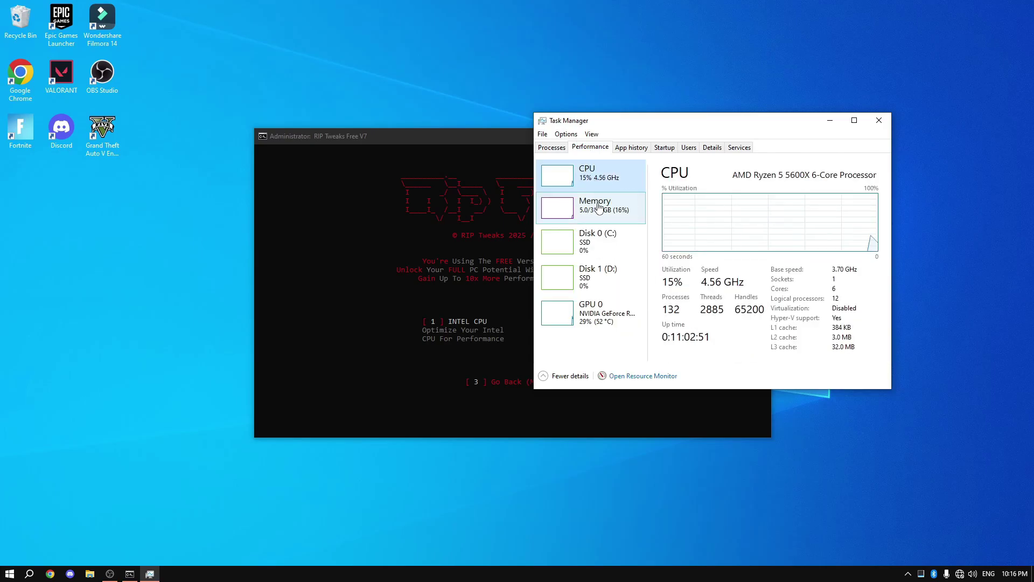
pyautogui.click(599, 207)
pyautogui.click(617, 232)
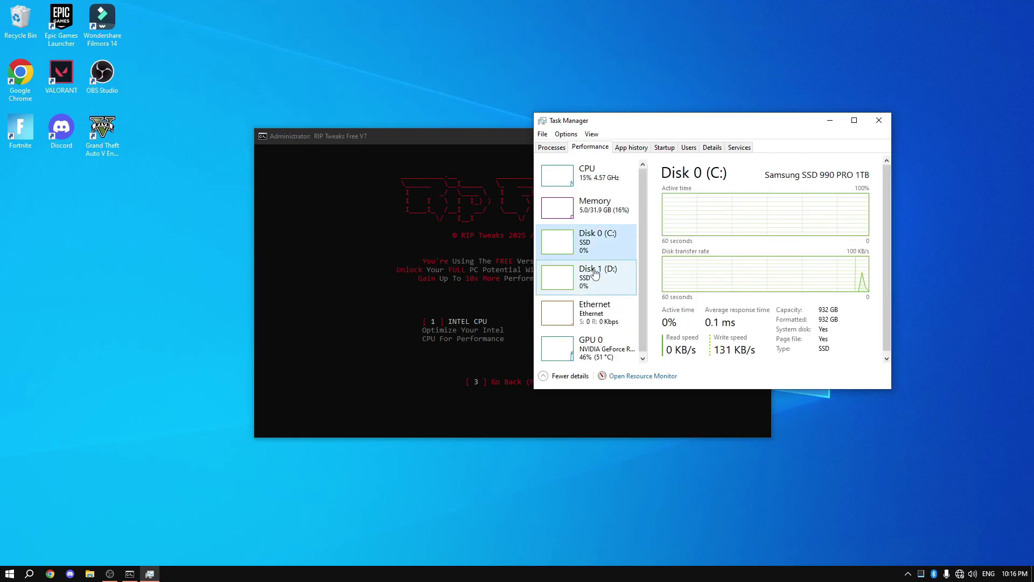
pyautogui.click(614, 318)
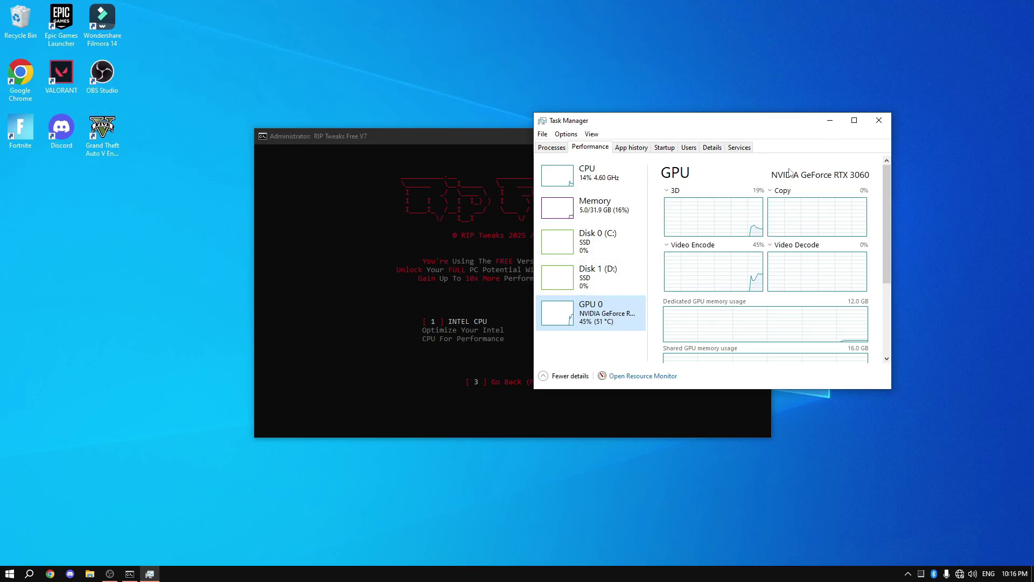
pyautogui.click(879, 120)
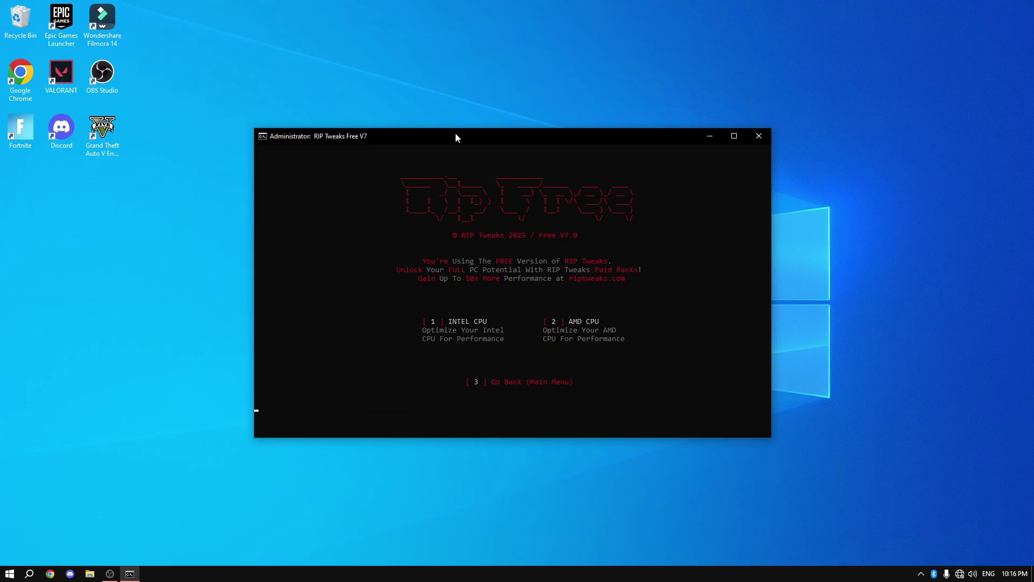
# - Go back with 3, open GPU Tweaks with 2, and apply option 1 for NVIDIA GPU
pyautogui.press('3')
pyautogui.press('2')
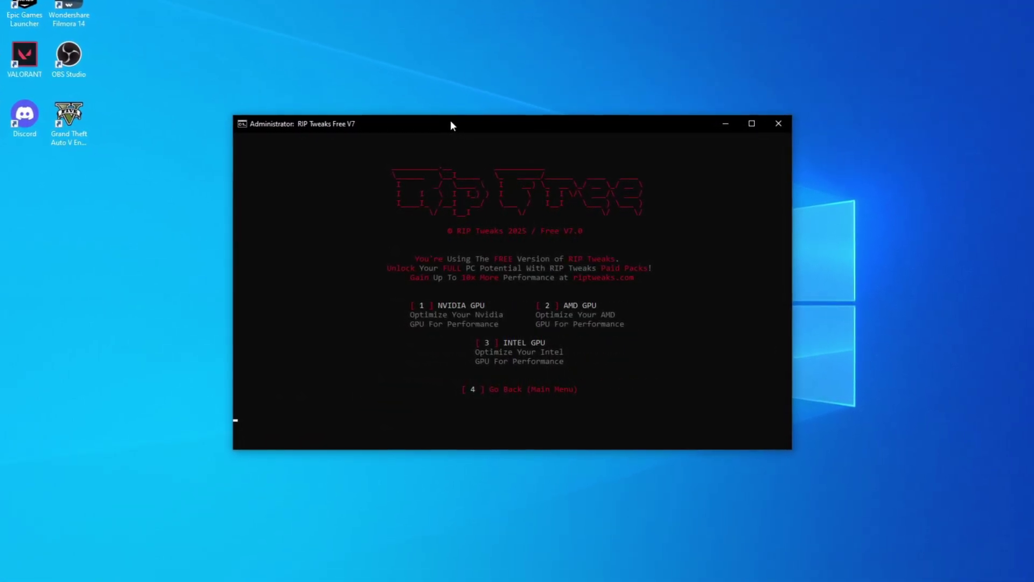
pyautogui.write('1')
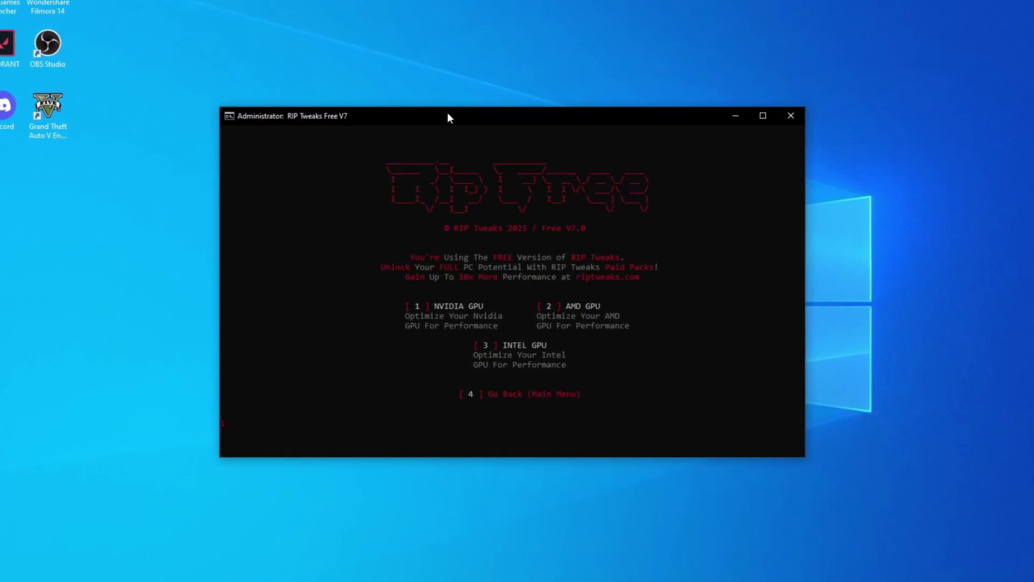
pyautogui.press('Return')
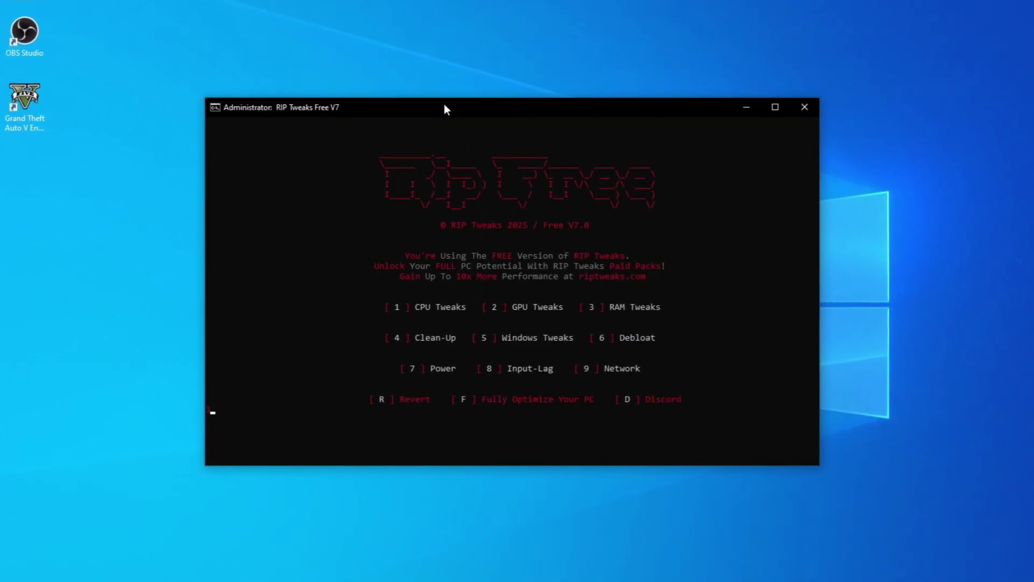
# - Open RAM Tweaks, apply option 7 for 32GB RAM, then choose 5 for Windows Tweaks
pyautogui.write('3')
pyautogui.press('Return')
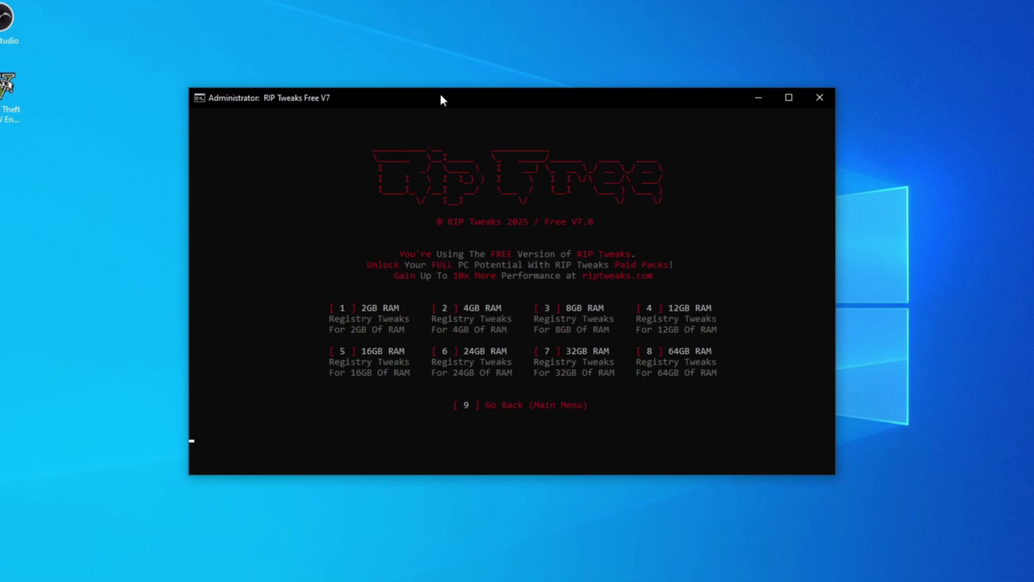
pyautogui.write('7')
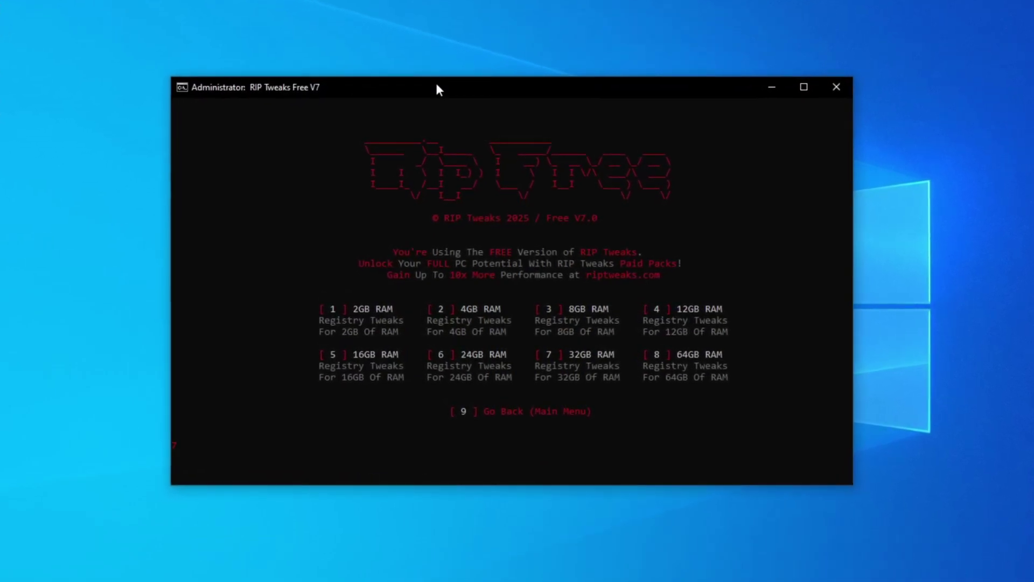
pyautogui.press('Return')
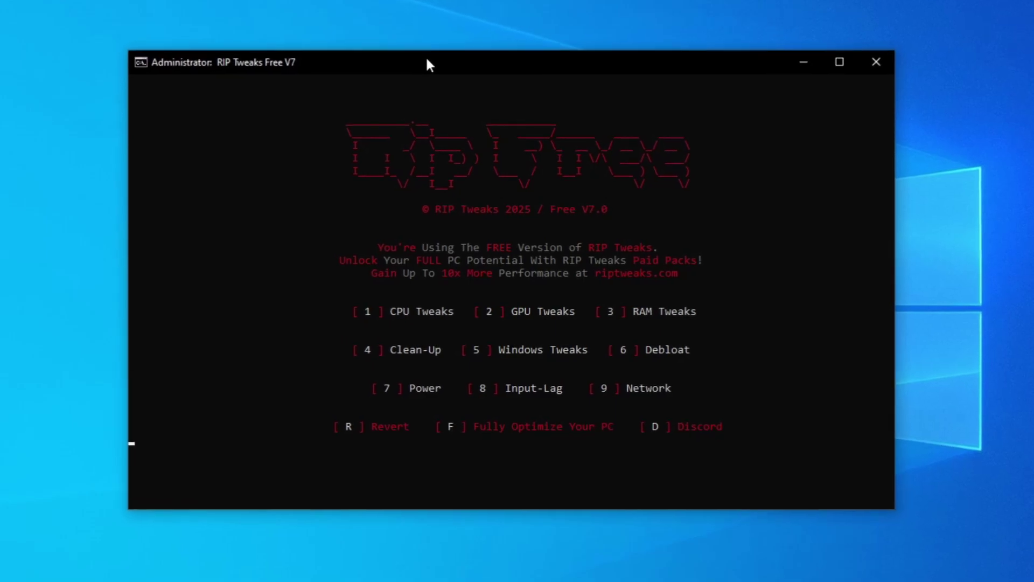
pyautogui.write('5')
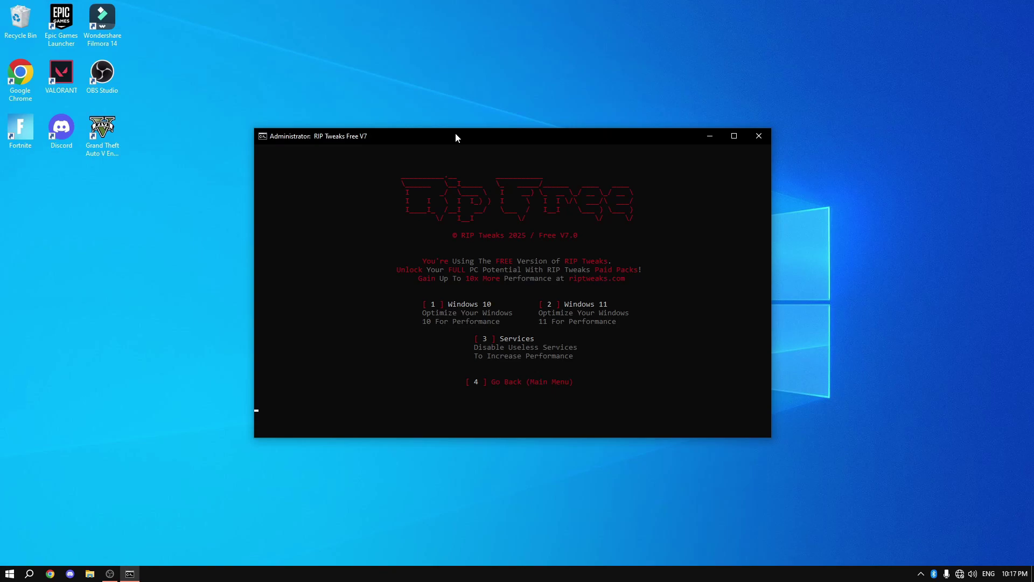
# - Check the Windows version with winver, then run the Windows 10 optimizations with option 1
pyautogui.press('super+r')
pyautogui.write('winve')
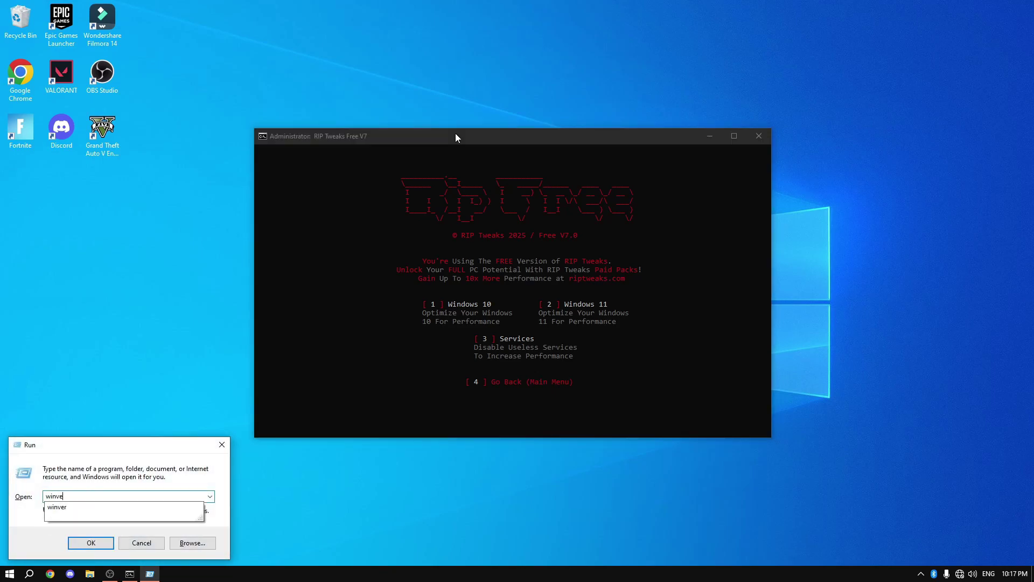
pyautogui.write('r')
pyautogui.press('Return')
pyautogui.click(255, 27)
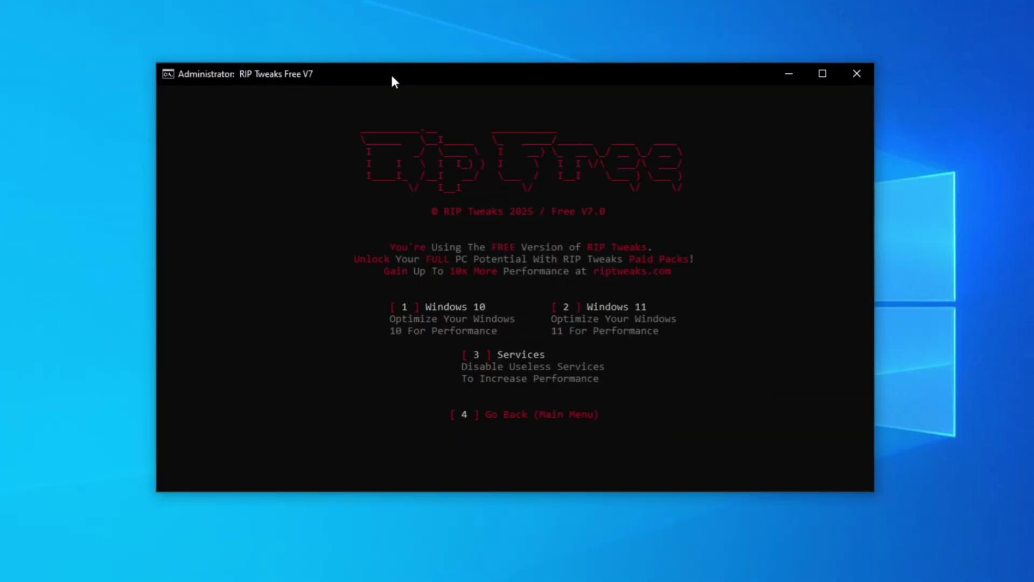
pyautogui.press('1')
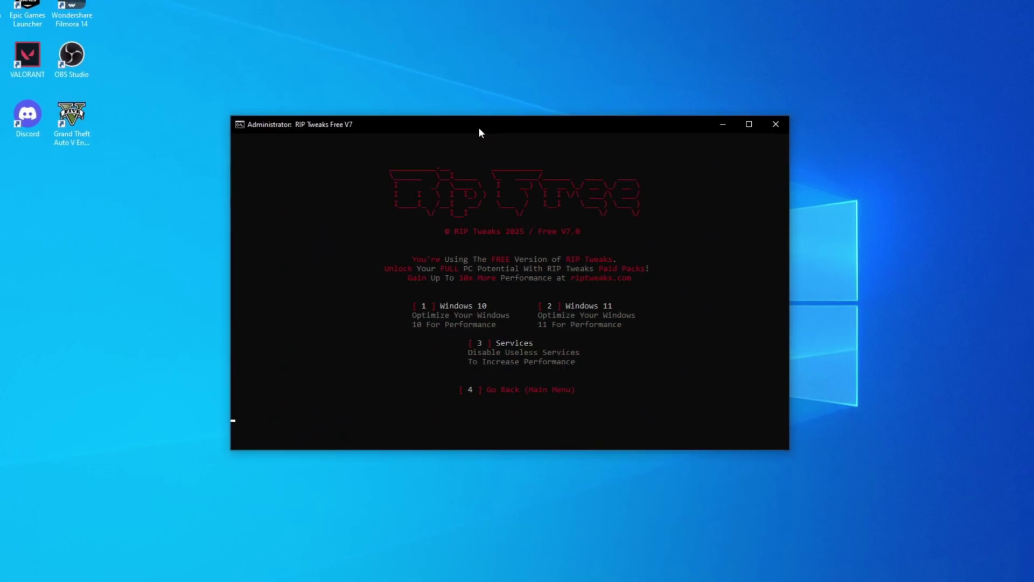
# - Return to the main menu and run the safe debloat (6, then 1), then go back with 3
pyautogui.write('4')
pyautogui.press('Return')
pyautogui.write('6')
pyautogui.press('Return')
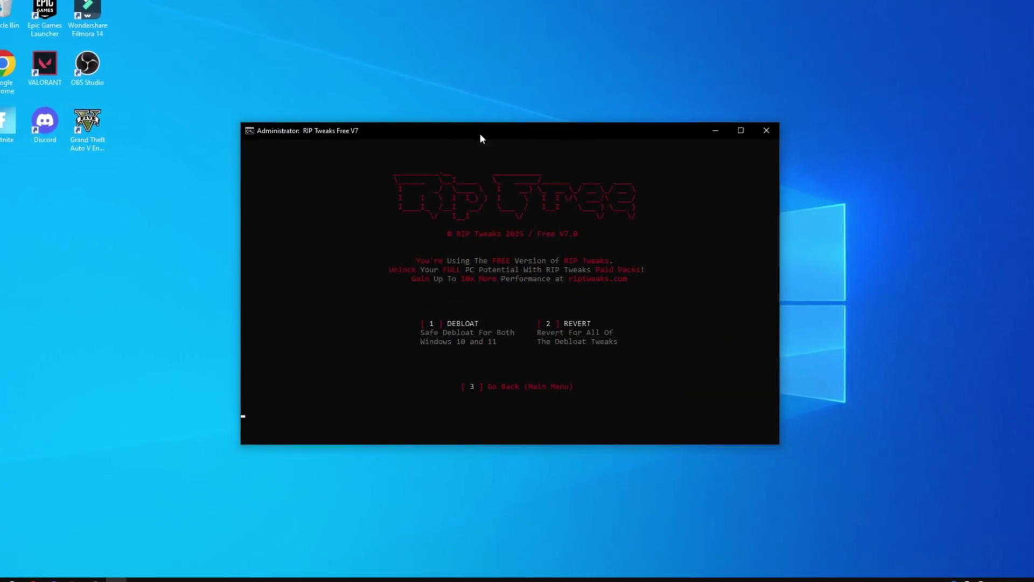
pyautogui.write('1')
pyautogui.press('Return')
pyautogui.write('3')
pyautogui.press('Return')
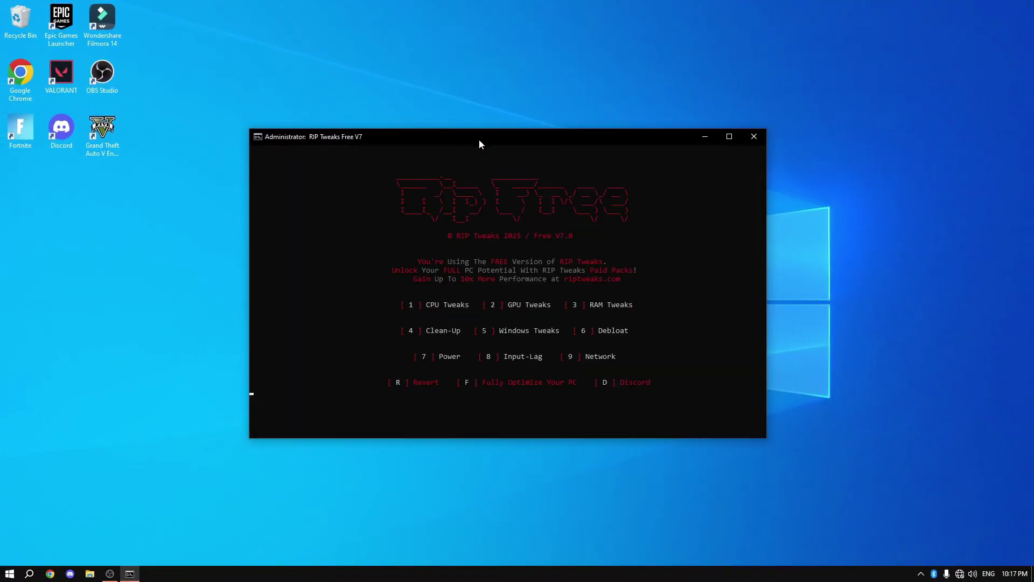
# - Run the Power tweaks (7), leave Input-Lag with 5, open Network (9), and go back with 3
pyautogui.write('7')
pyautogui.press('Return')
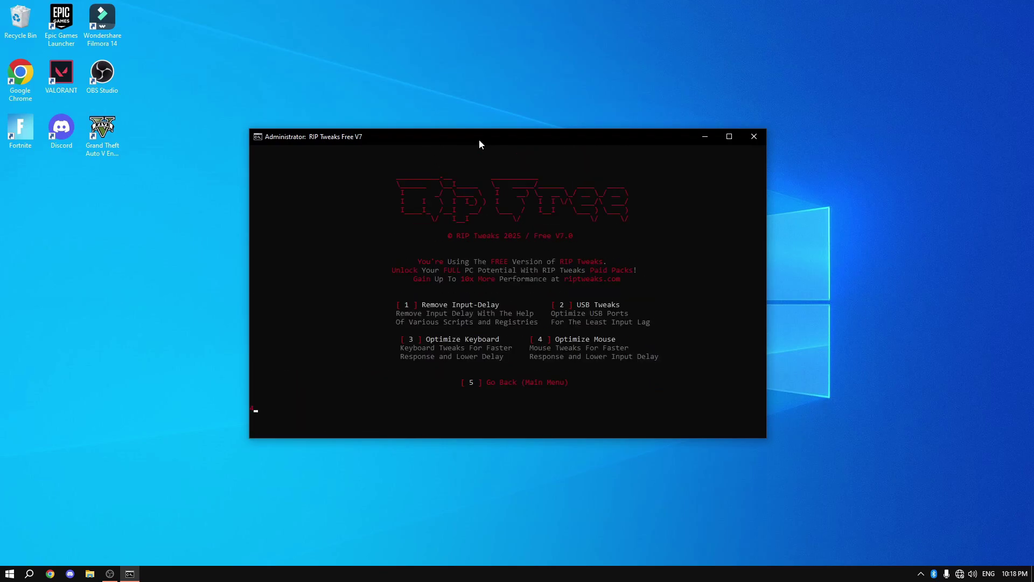
pyautogui.write('5')
pyautogui.press('Return')
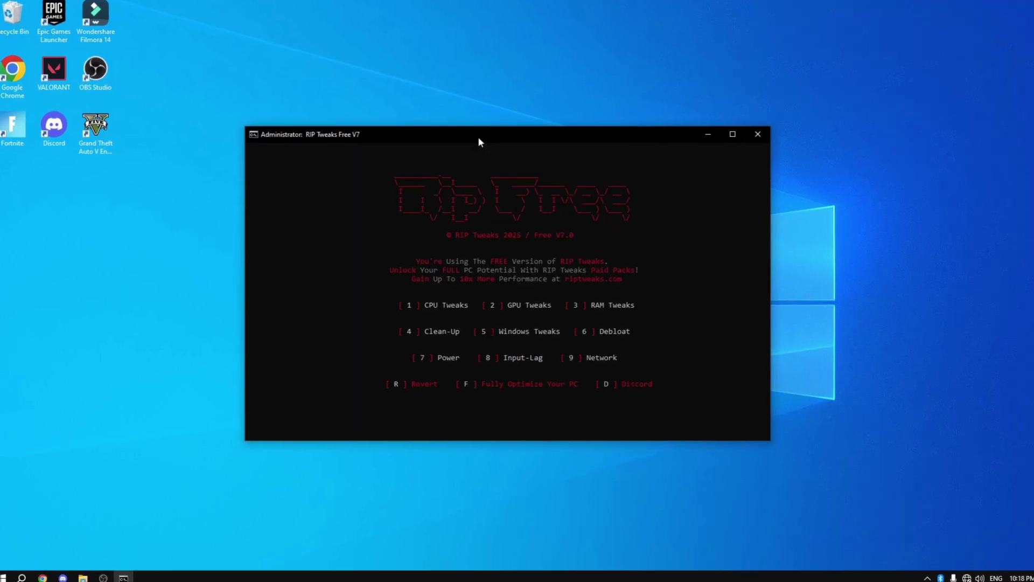
pyautogui.write('9')
pyautogui.press('Return')
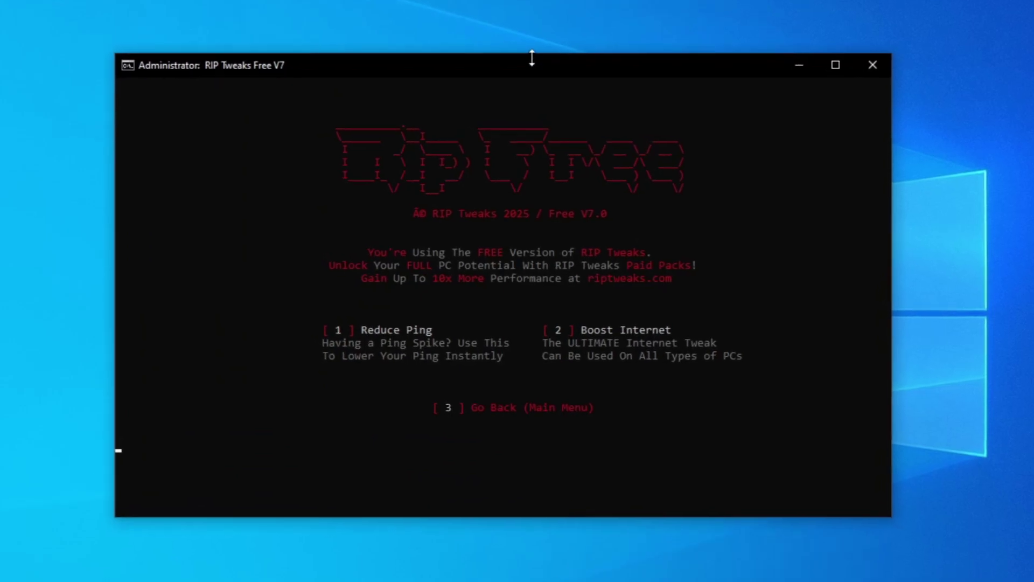
pyautogui.write('3')
pyautogui.press('Return')
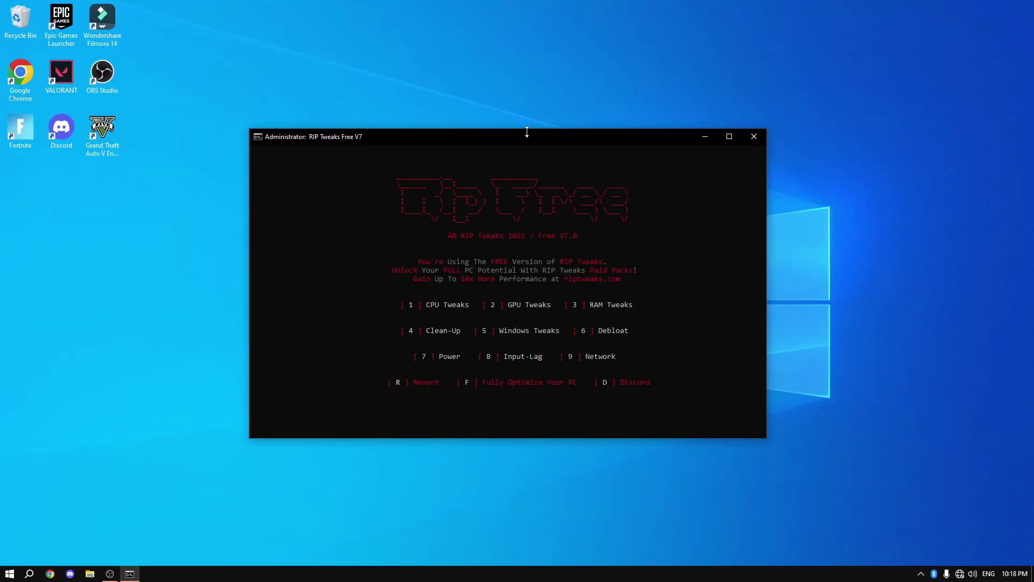
# - Close the RIP Tweaks console and, once GTA V loads, open Settings with P
pyautogui.click(756, 137)
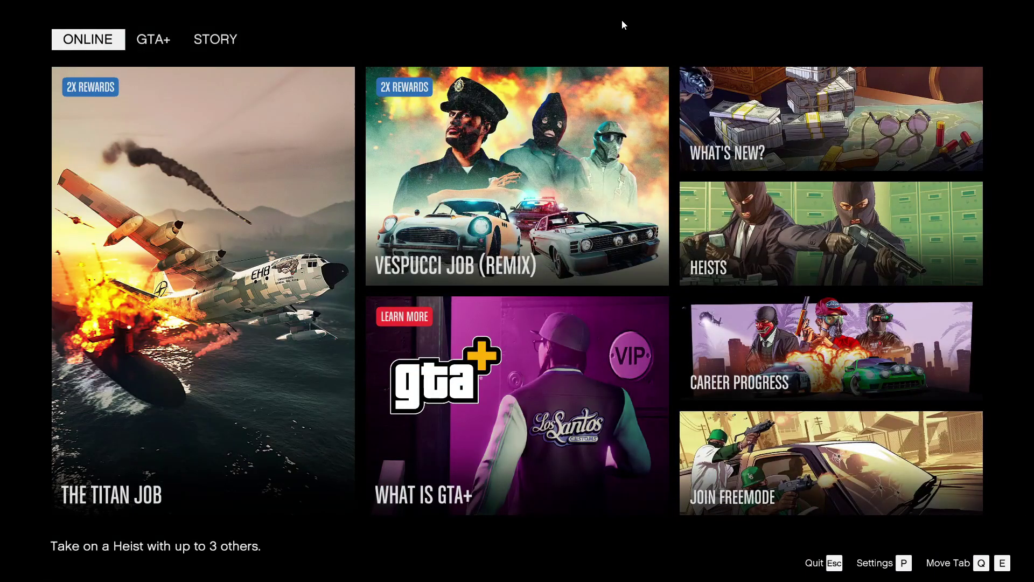
pyautogui.press('p')
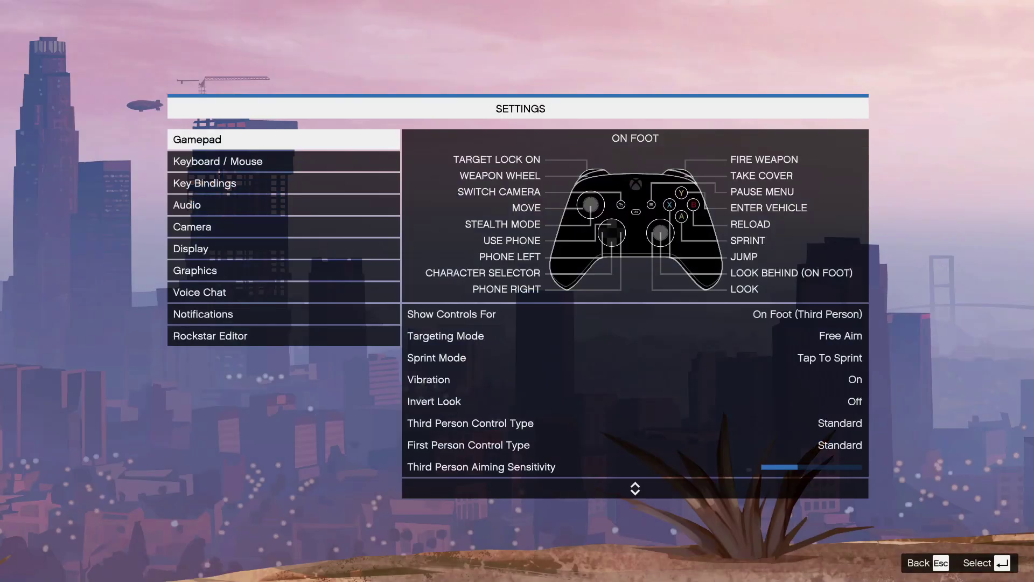
# - Show the Graphics settings, leaving Fullscreen at 1920 x 1080 and 144Hz unchanged
pyautogui.click(195, 270)
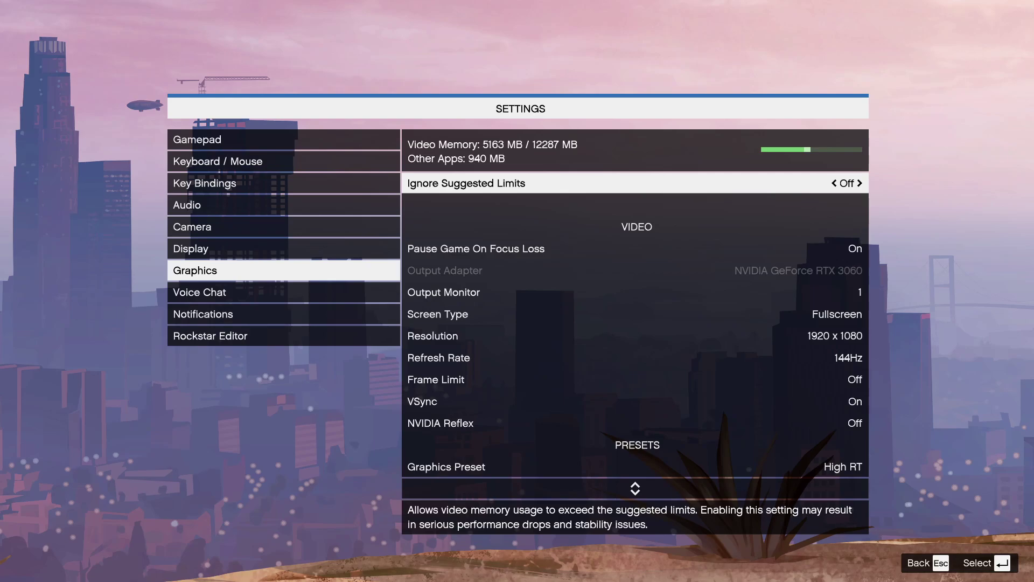
pyautogui.press('Down')
pyautogui.press('Down')
pyautogui.press('Down')
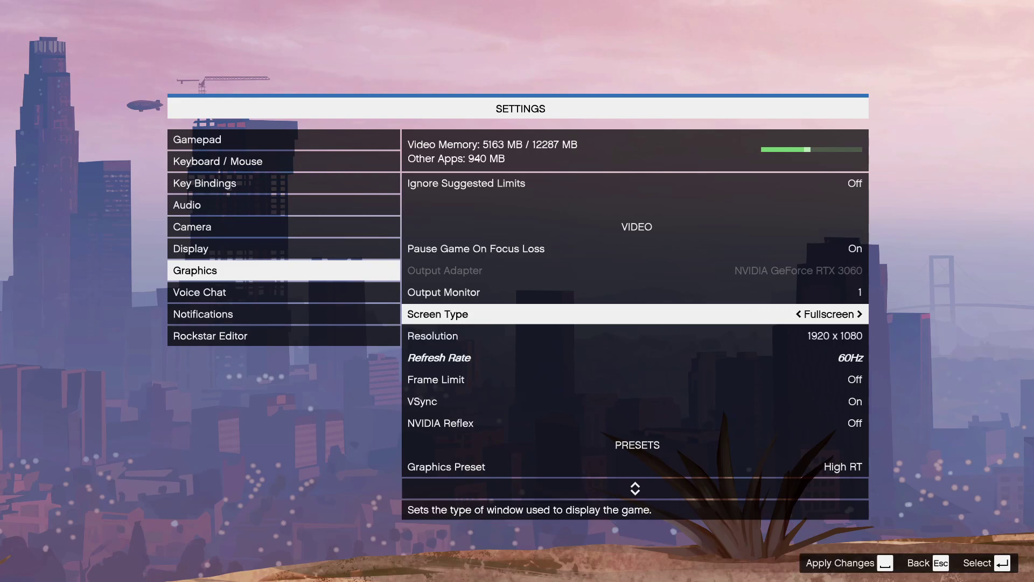
pyautogui.press('Down')
pyautogui.press('Down')
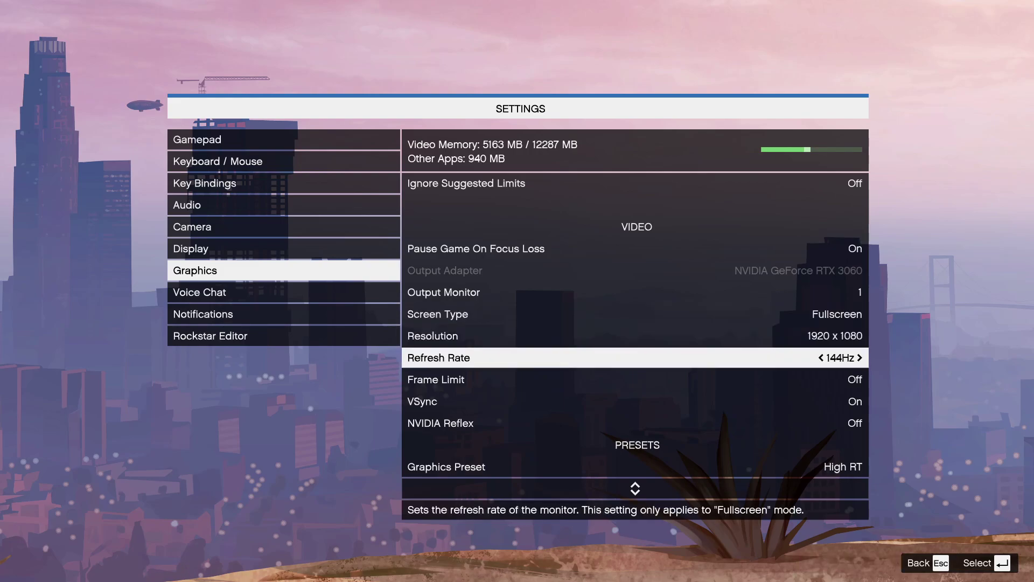
pyautogui.press('Down')
pyautogui.press('Down')
pyautogui.press('Down')
pyautogui.press('Down')
pyautogui.press('Down')
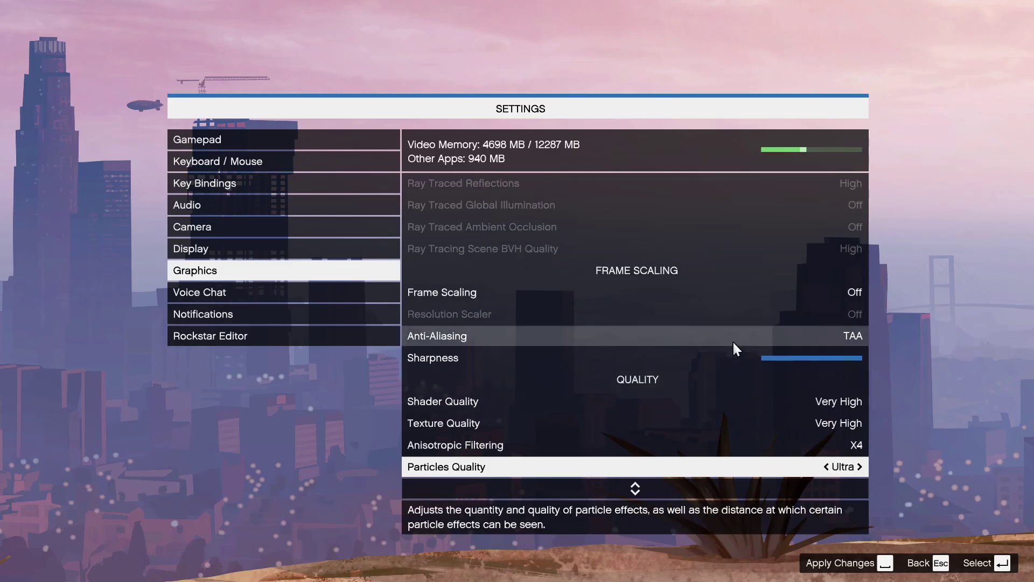
# - Lower Grass Quality and Water Quality to Normal
pyautogui.press('Down')
pyautogui.press('Down')
pyautogui.press('Down')
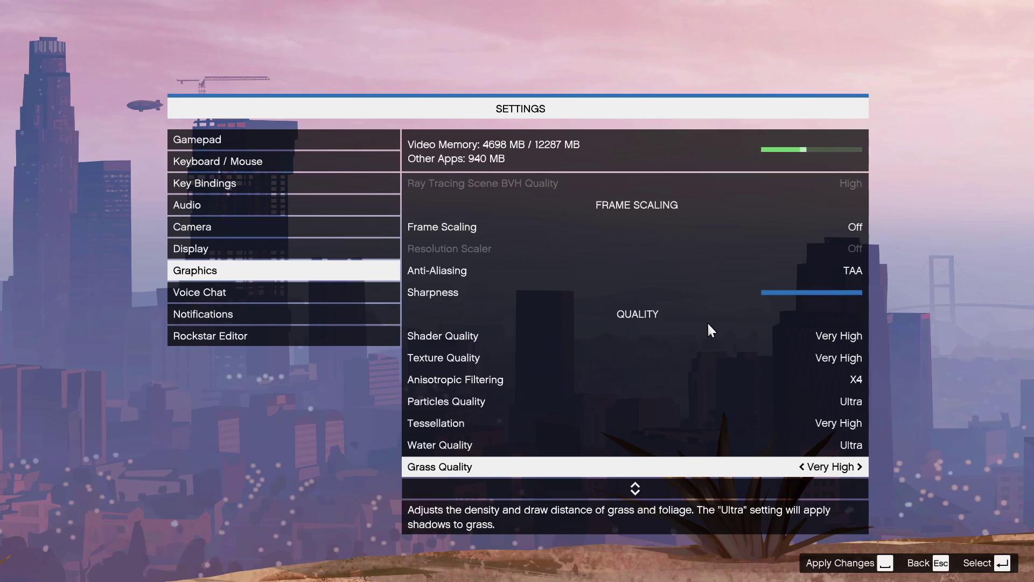
pyautogui.press('Left')
pyautogui.press('Left')
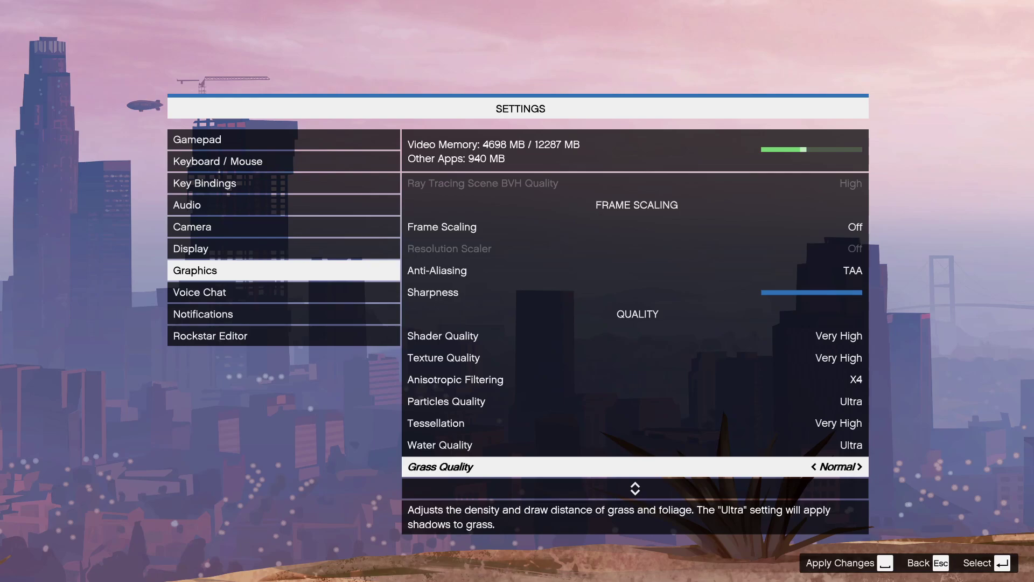
pyautogui.press('Up')
pyautogui.press('Left')
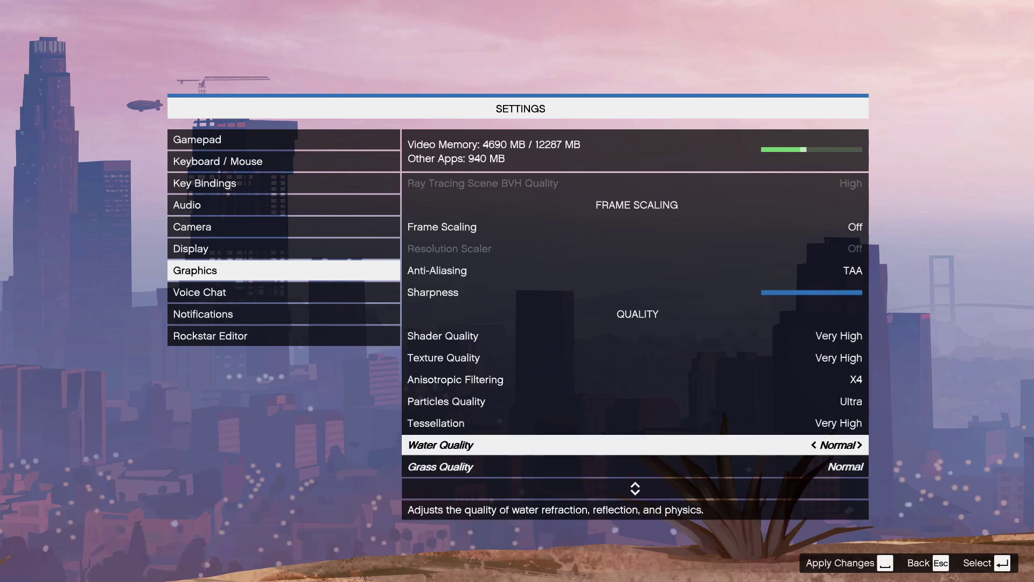
# - Keep Lighting Quality and Reflection Quality at High, then apply the graphics changes
pyautogui.press('Down')
pyautogui.press('Down')
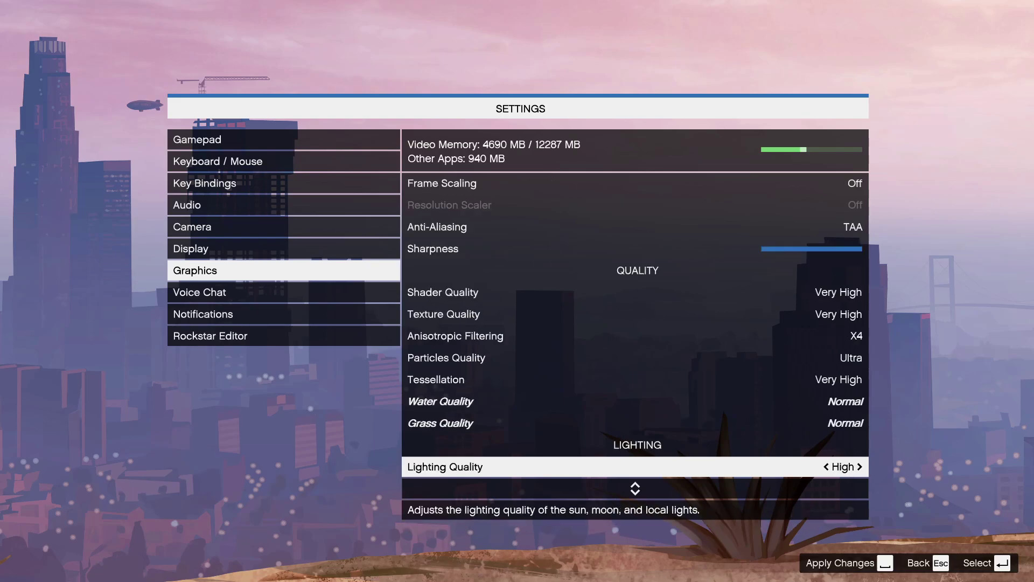
pyautogui.press('Left')
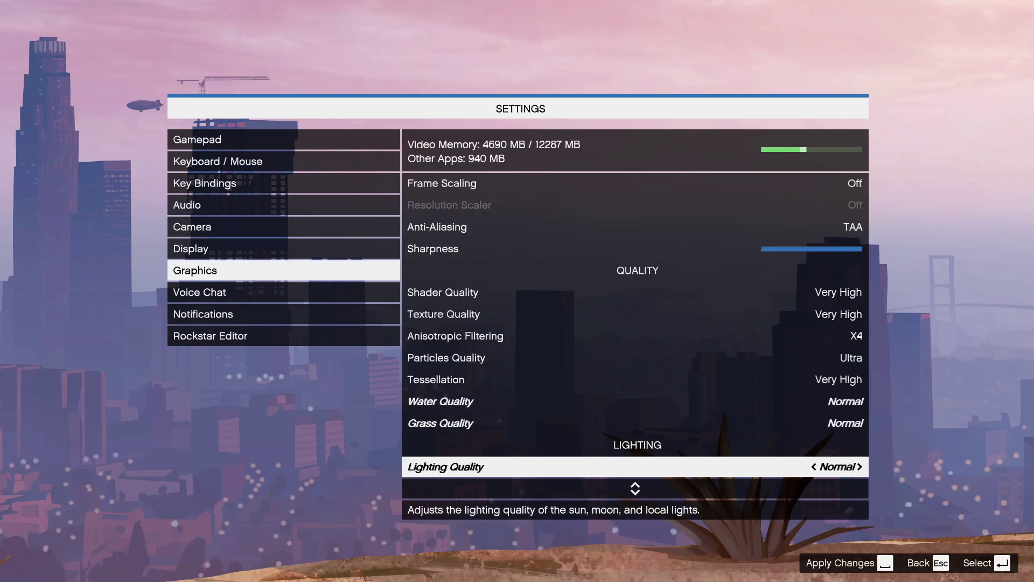
pyautogui.press('Right')
pyautogui.press('Down')
pyautogui.press('Right')
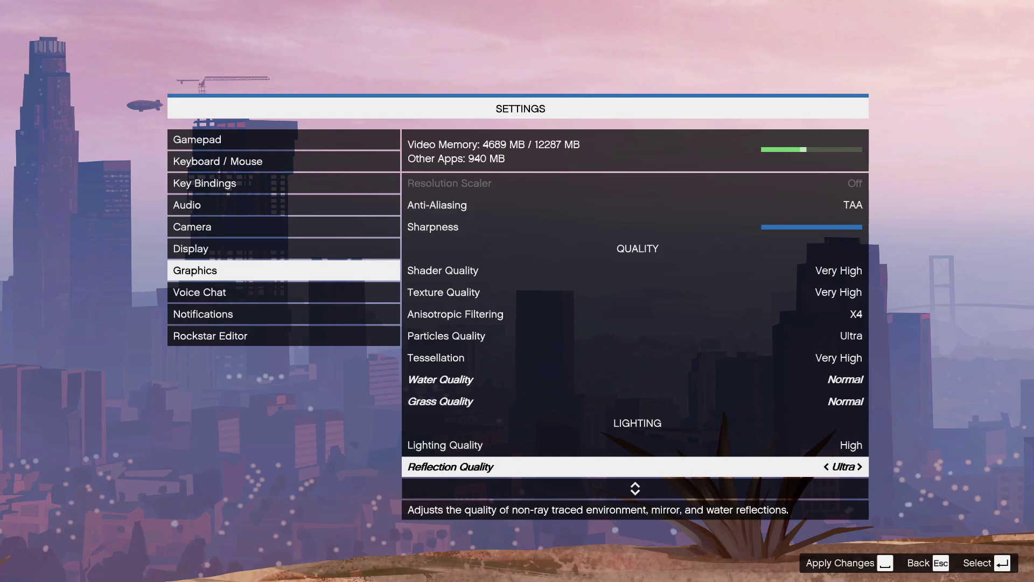
pyautogui.press('Left')
pyautogui.press('Left')
pyautogui.press('Down')
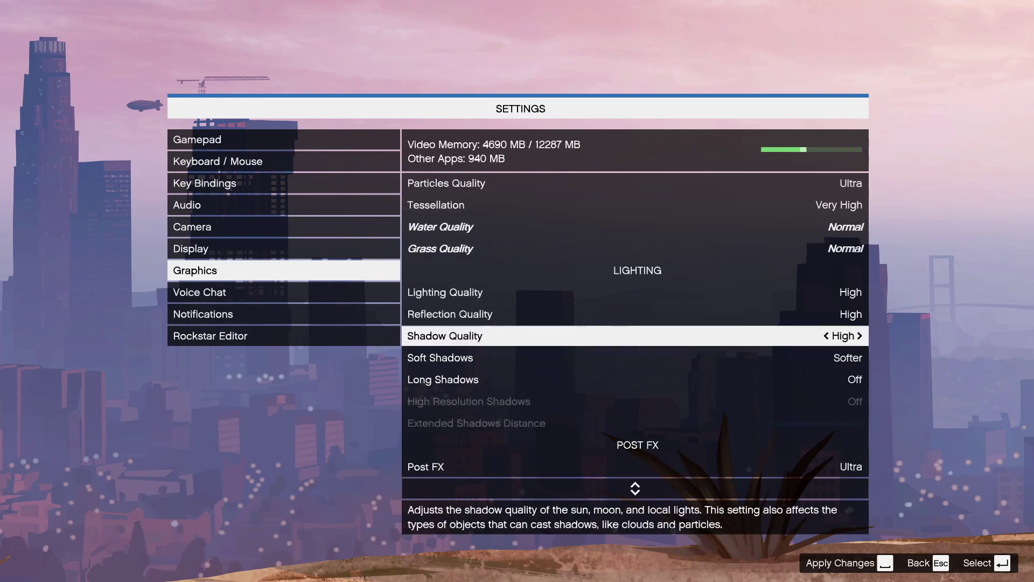
pyautogui.press('Left')
pyautogui.press('Up')
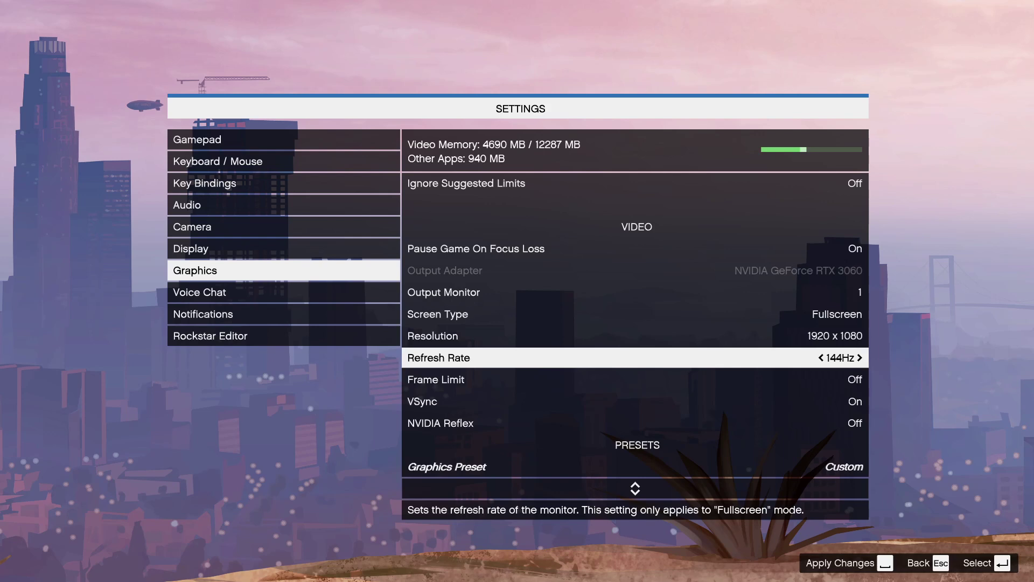
pyautogui.press('space')
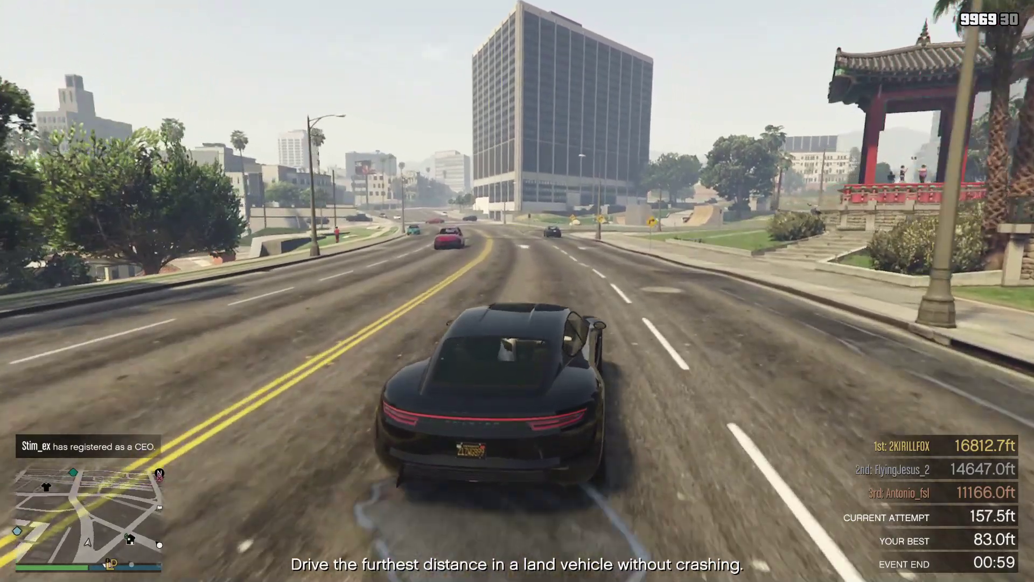